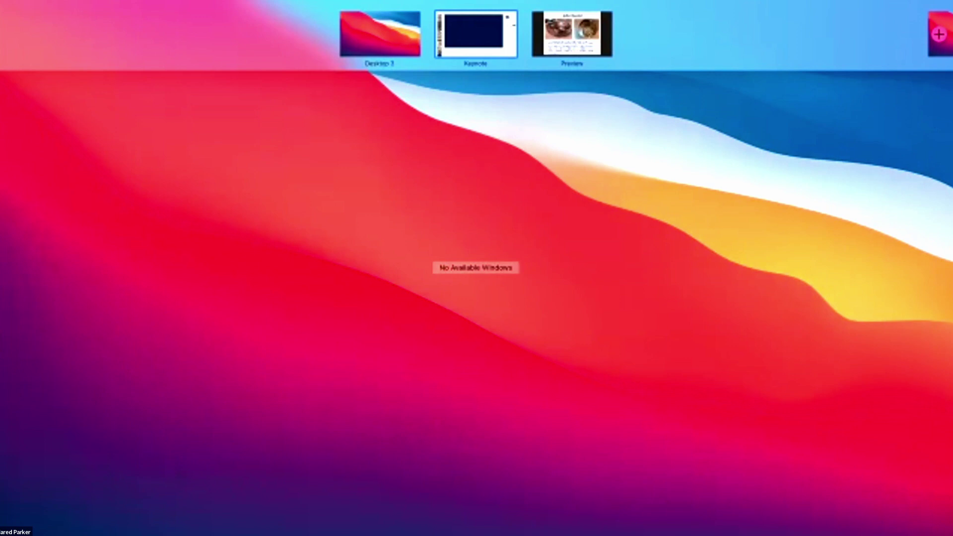
- Relocate the Murray-01.jpg bowl photo window onto Desktop 3 using the desktop overview
{"action": "left_click_drag", "start_coordinate": [938, 34], "coordinate": [405, 237]}
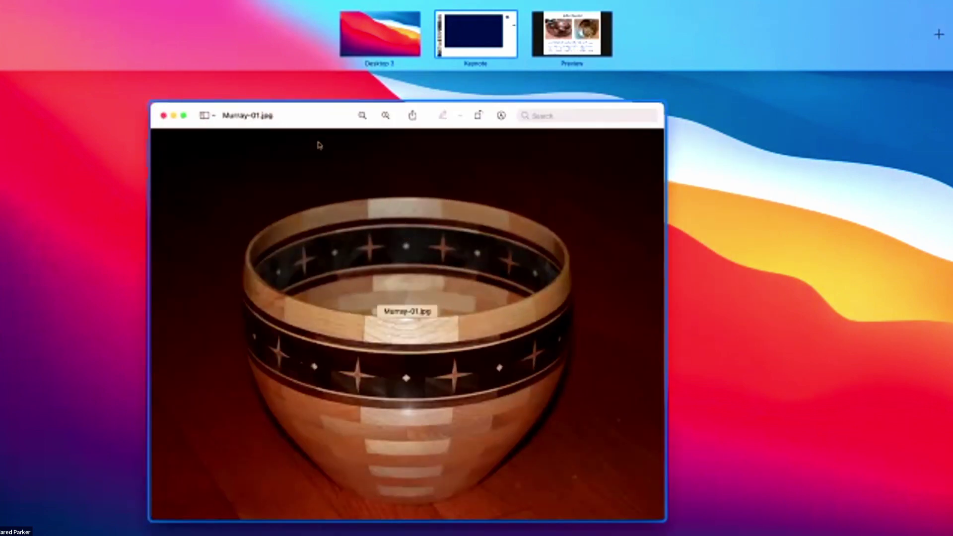
{"action": "left_click", "coordinate": [318, 143]}
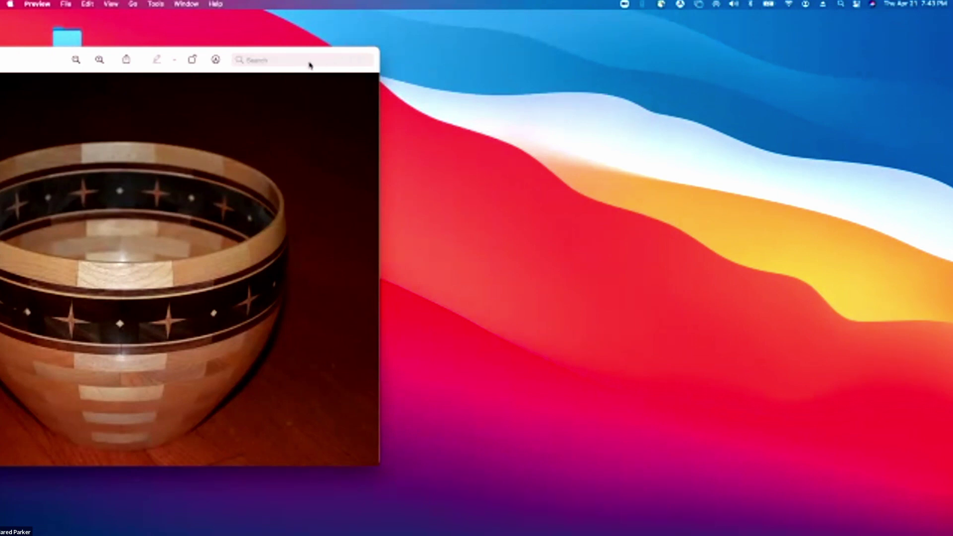
{"action": "key", "text": "ctrl+Up"}
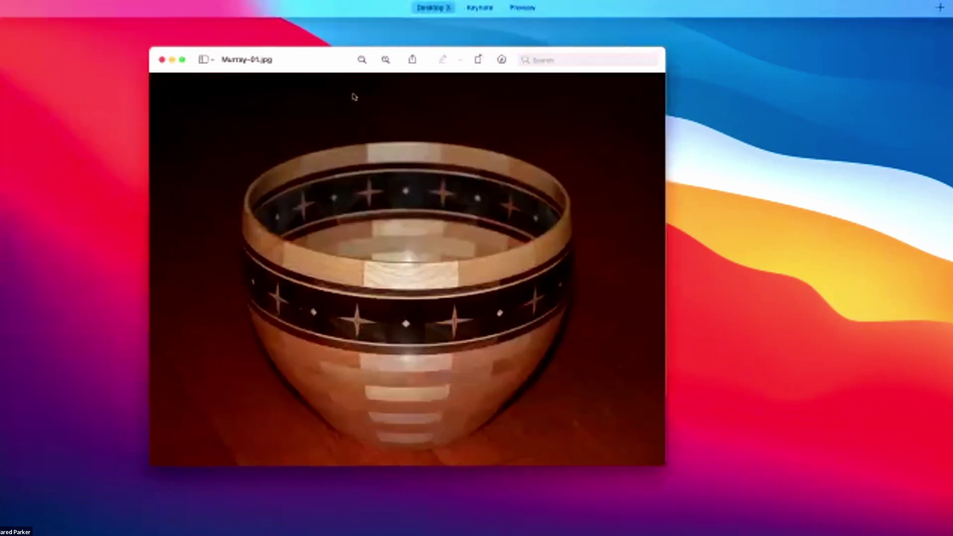
{"action": "left_click_drag", "start_coordinate": [196, 73], "coordinate": [308, 145]}
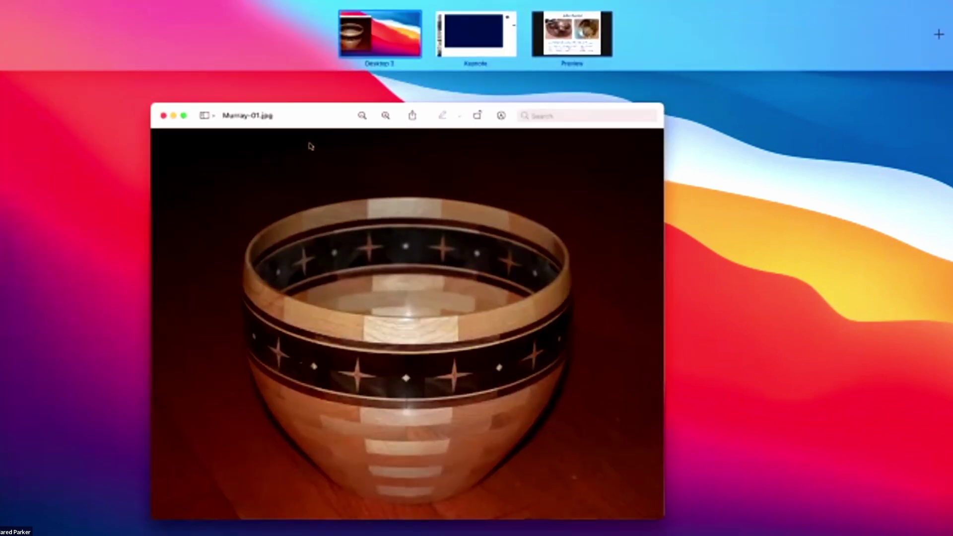
{"action": "left_click", "coordinate": [283, 118]}
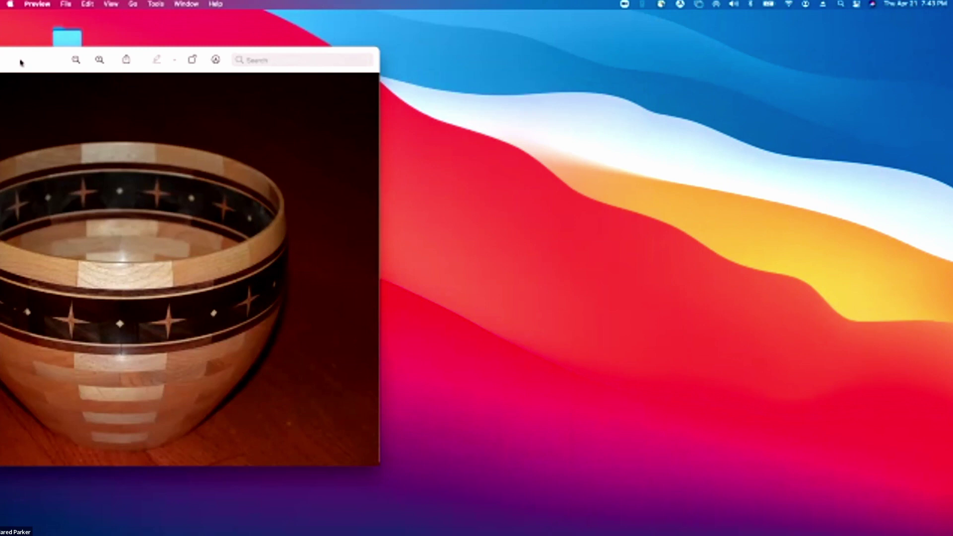
- Shift the Murray-01.jpg bowl photo window toward the right of the screen
{"action": "left_click_drag", "start_coordinate": [21, 62], "coordinate": [292, 64]}
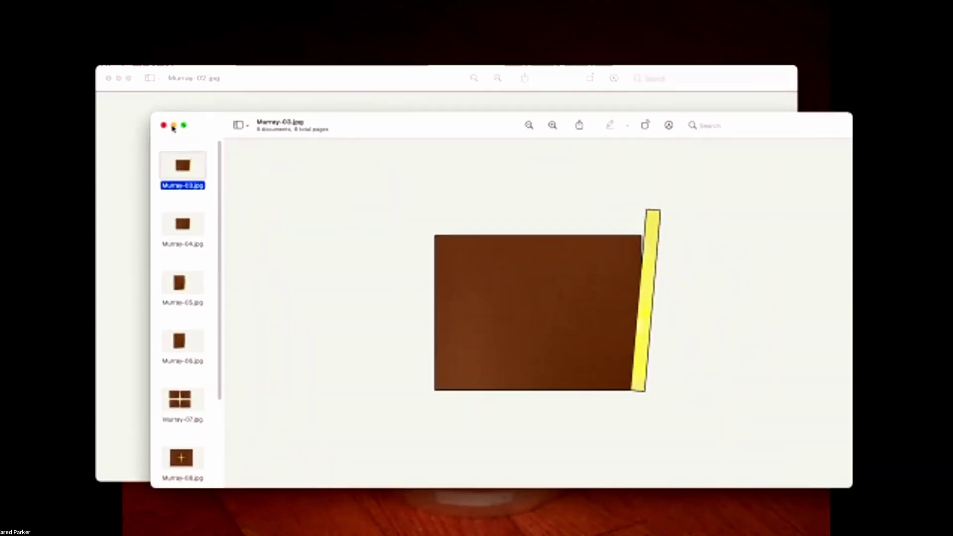
- Show the Murray-03.jpg construction-step window full screen
{"action": "left_click", "coordinate": [183, 125]}
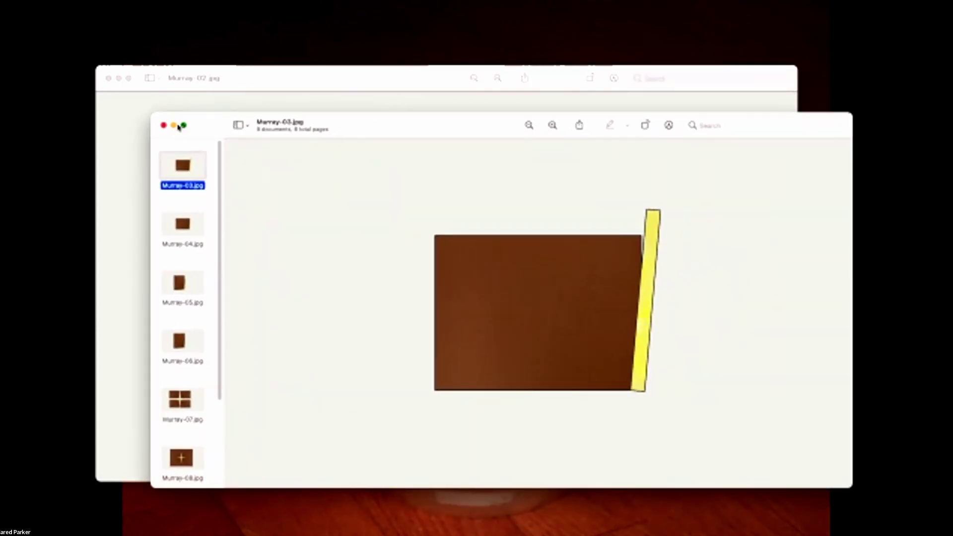